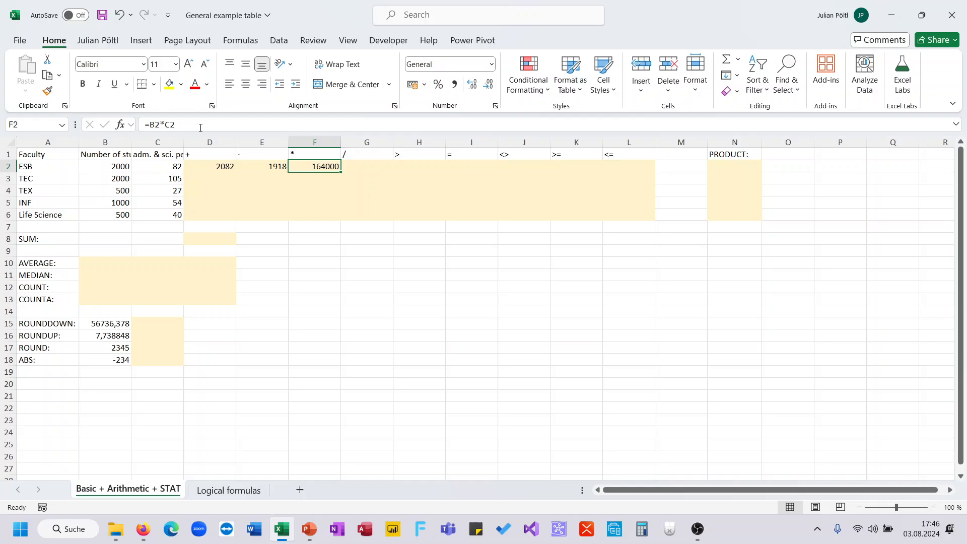
- Enter the division formula =B2/C2 in cell G2 of the ESB row
click(365, 166)
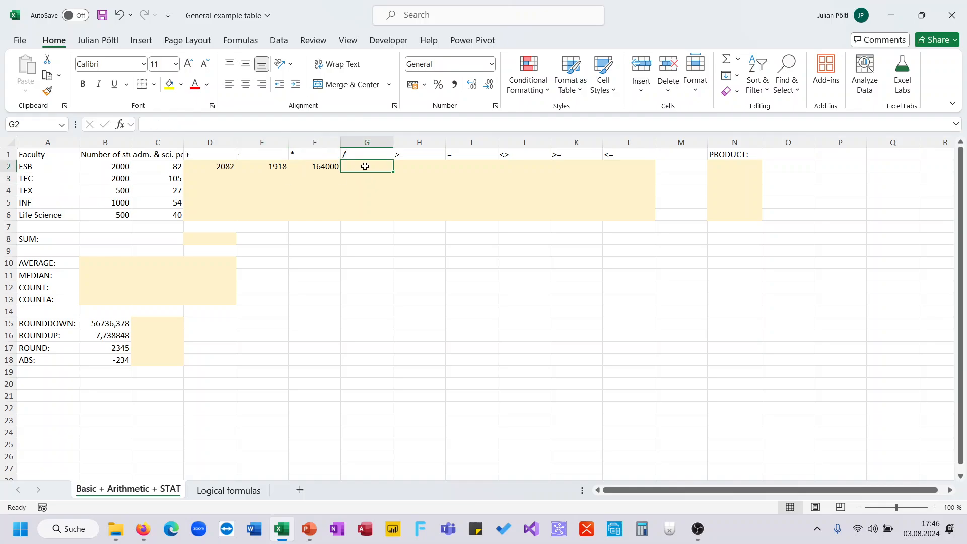
text(=)
click(126, 168)
text(/)
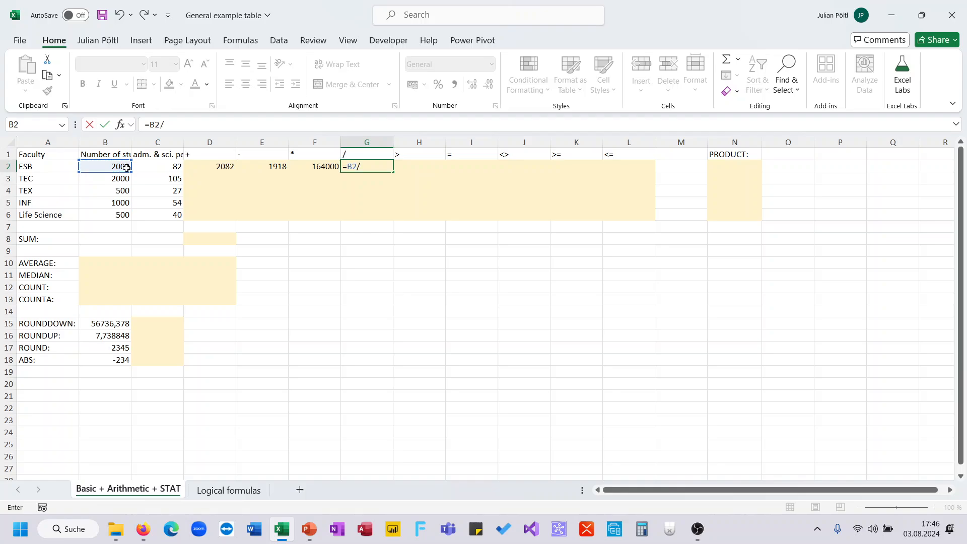
click(165, 168)
key(ctrl+Return)
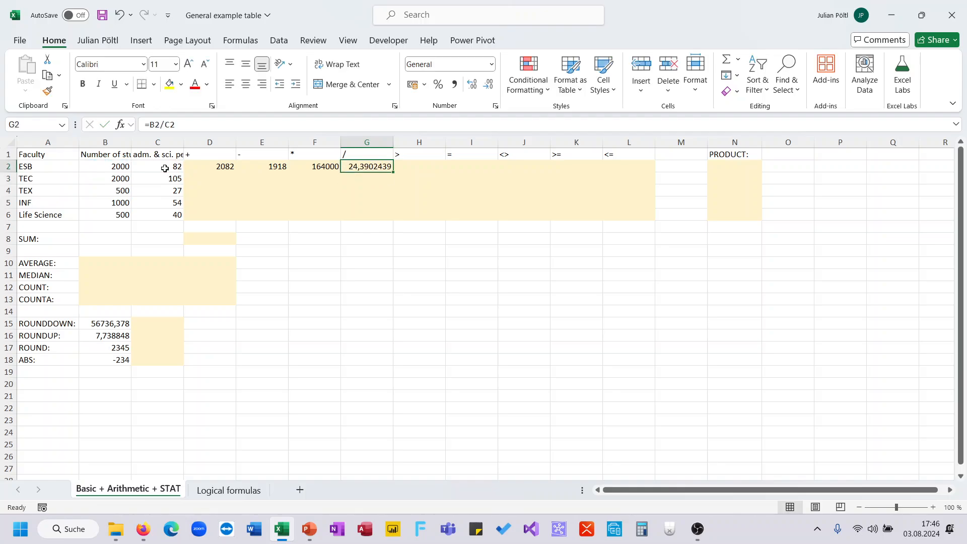
- Enter the greater-than comparison =B2>C2 in cell H2
key(Right)
text(=)
click(117, 167)
text(<)
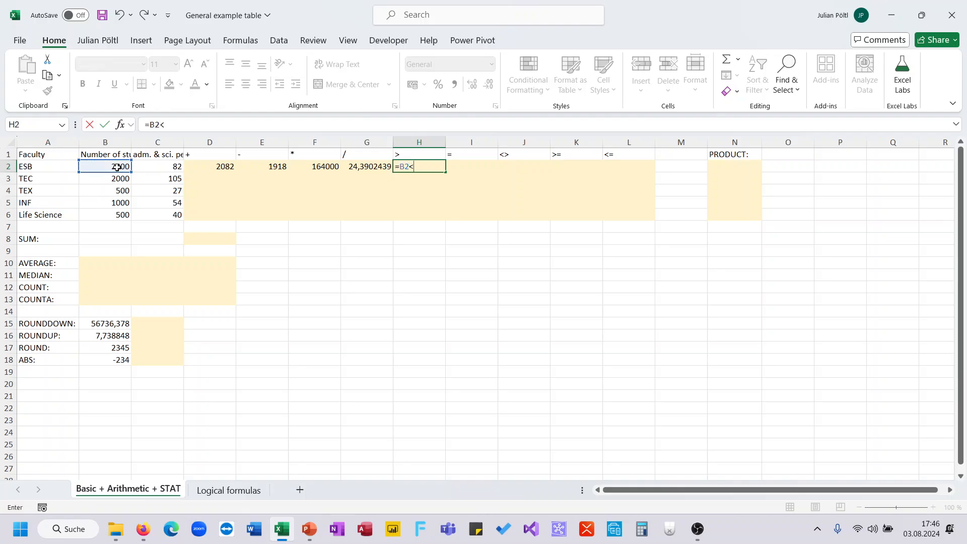
key(BackSpace)
text(>)
click(147, 168)
key(ctrl+Return)
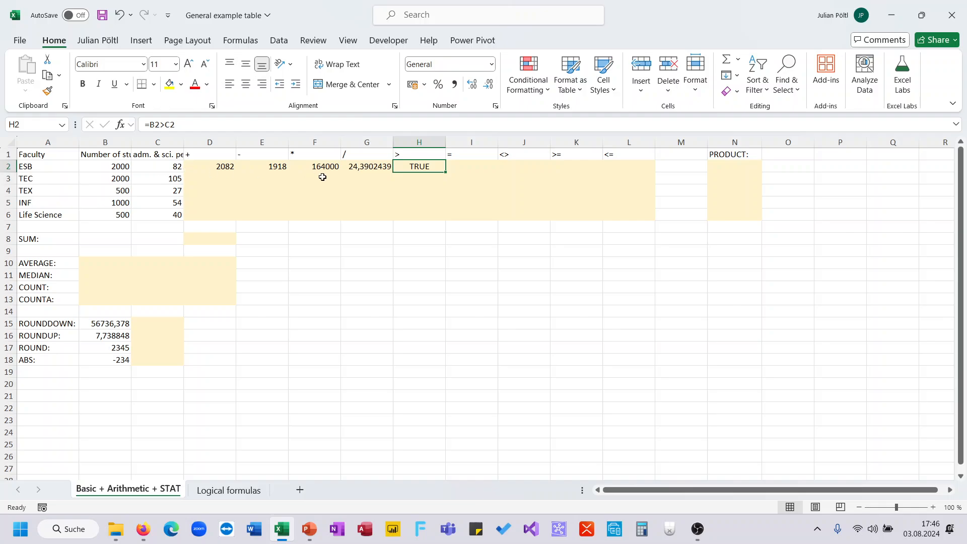
- Enter the equality comparison =B2=C2 in cell I2
click(468, 167)
text(=)
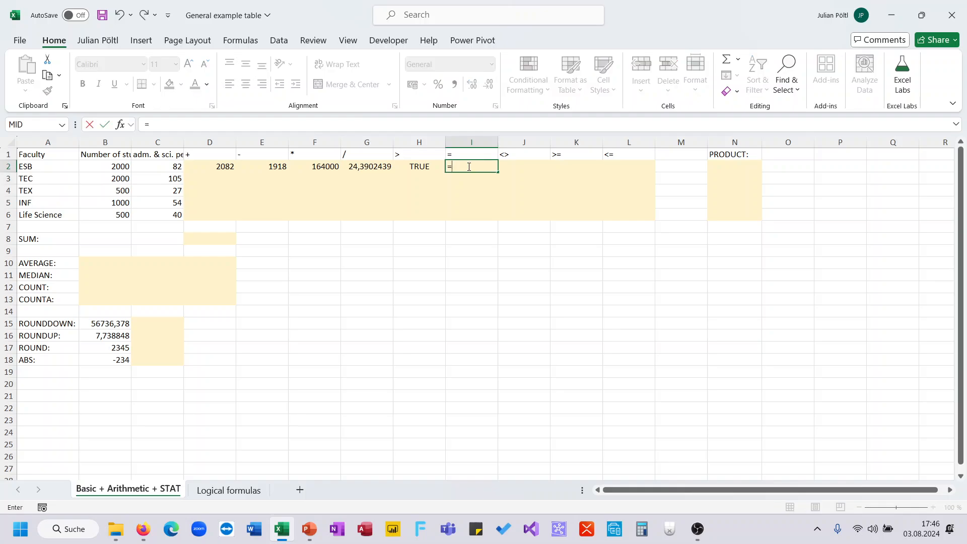
click(87, 166)
text(=)
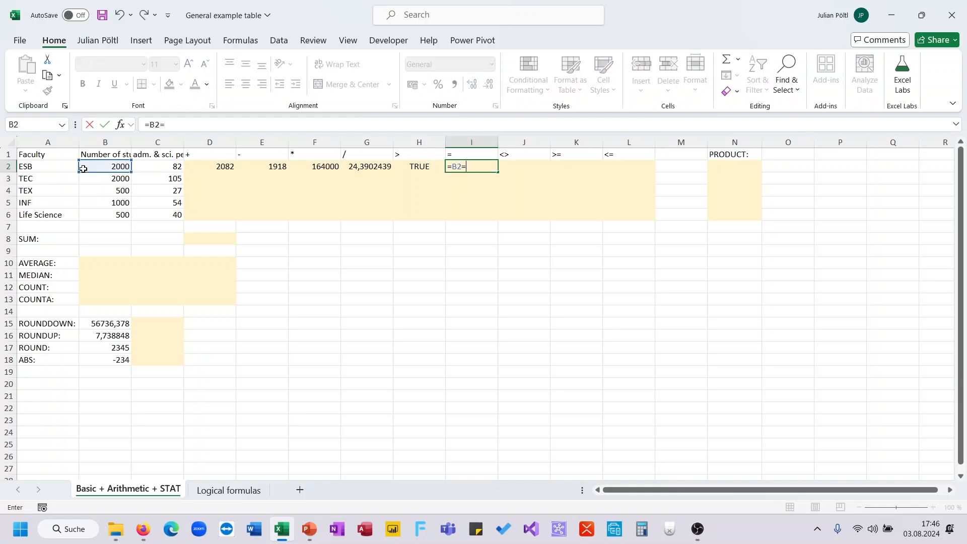
click(157, 166)
key(Return)
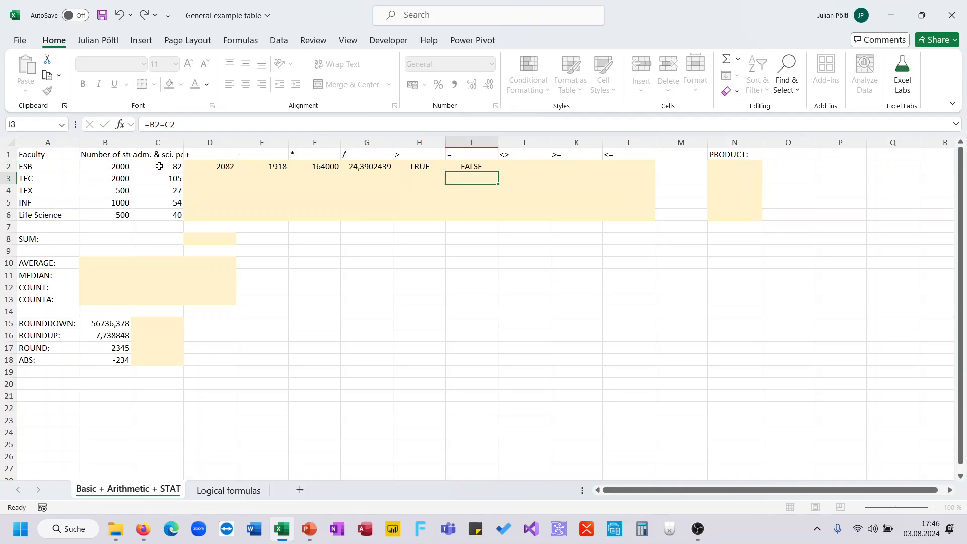
- Enter the not-equal comparison =B2<>C2 in cell J2
key(Up)
key(Right)
text(=)
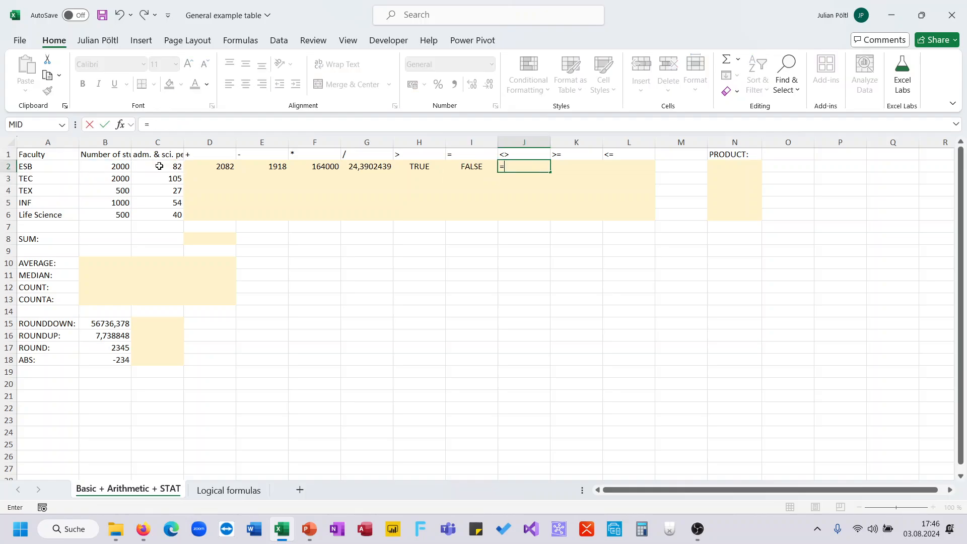
click(102, 173)
text(<)
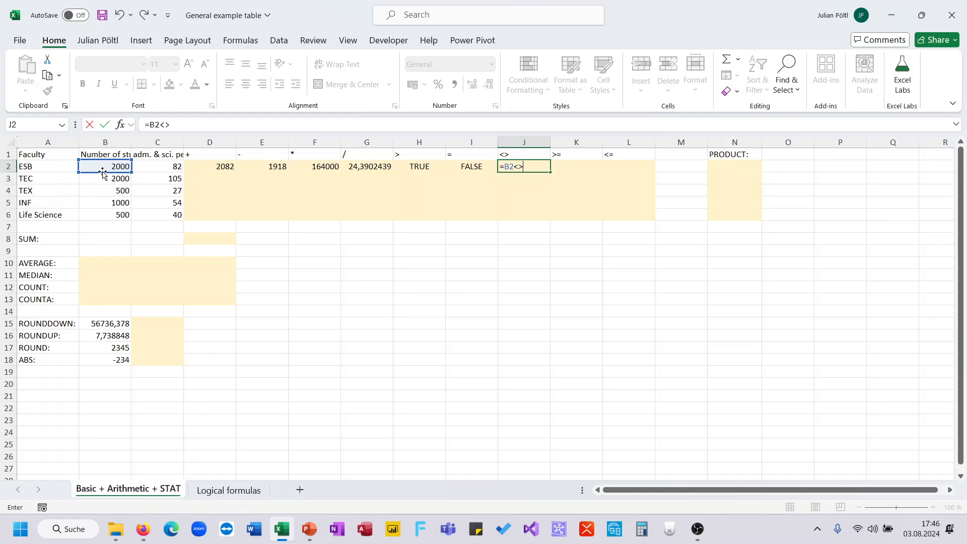
text(>)
click(150, 167)
key(Tab)
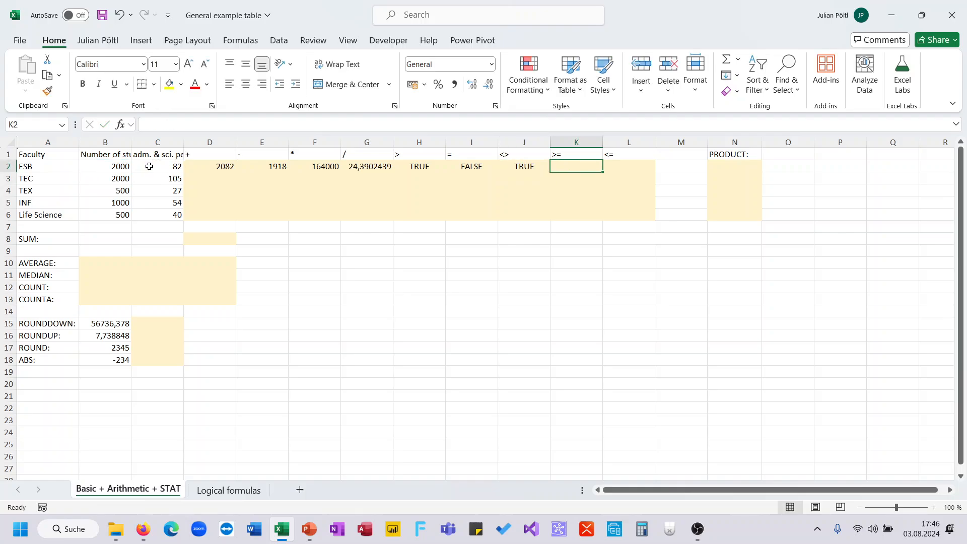
- Enter the greater-than-or-equal comparison =B2>=C2 in cell K2
text(=)
click(126, 166)
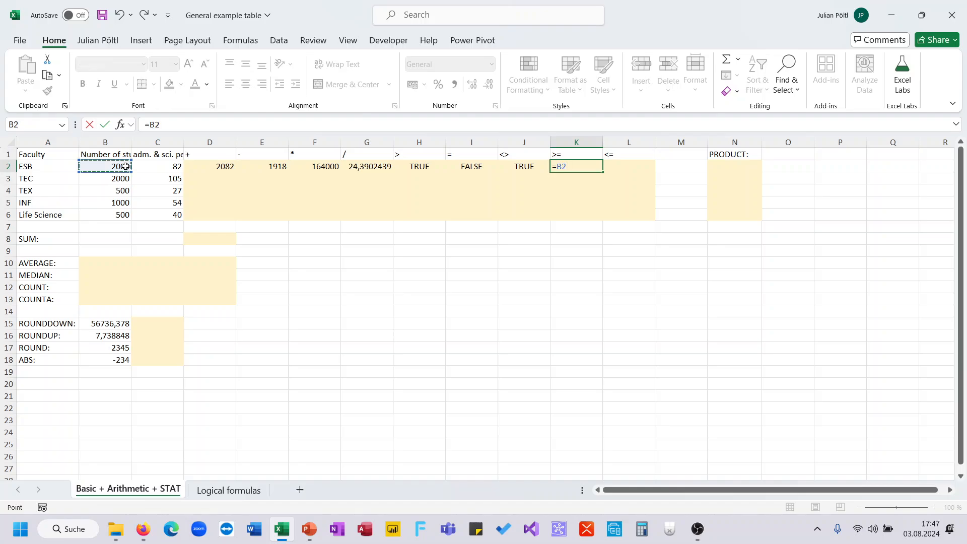
text(>=)
click(146, 166)
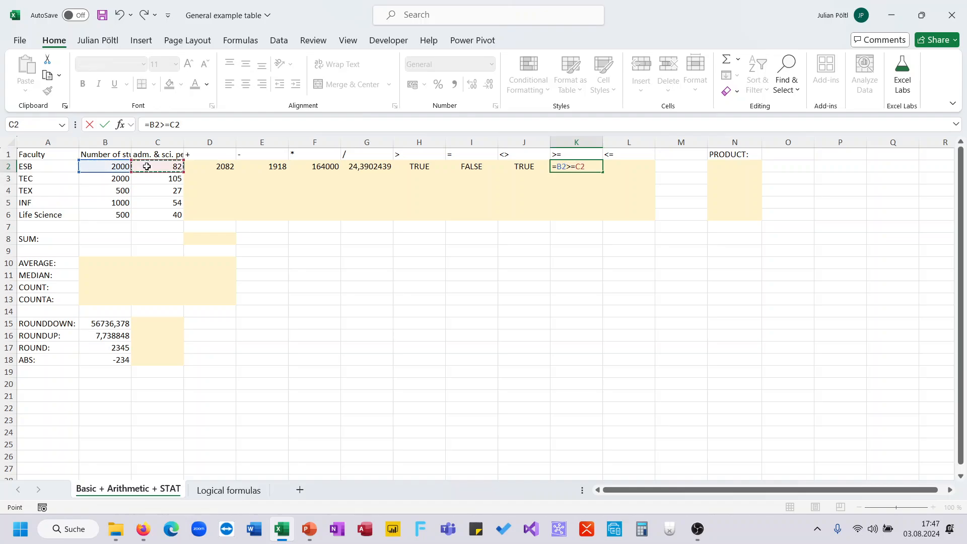
key(Return)
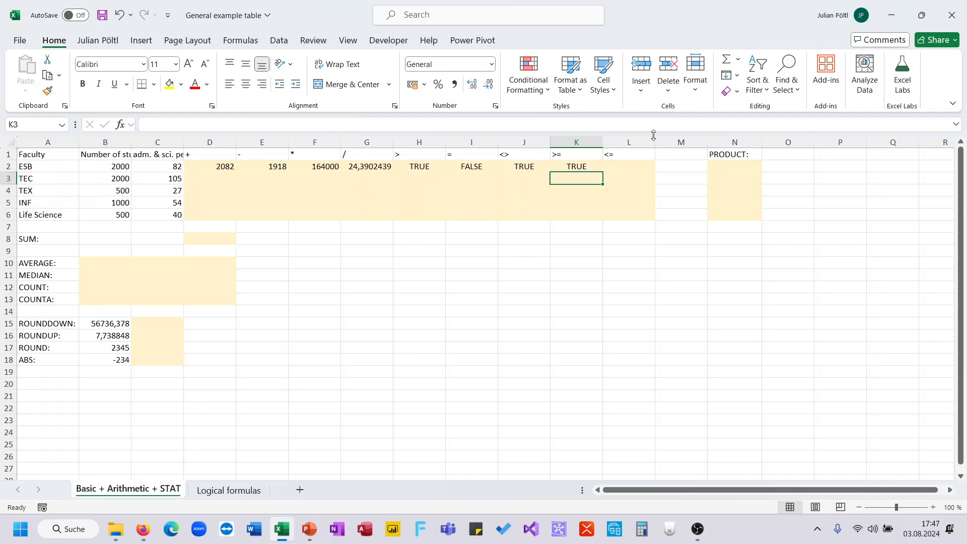
- Enter the less-than-or-equal comparison =B2<=C2 in cell L2
click(626, 168)
text(=)
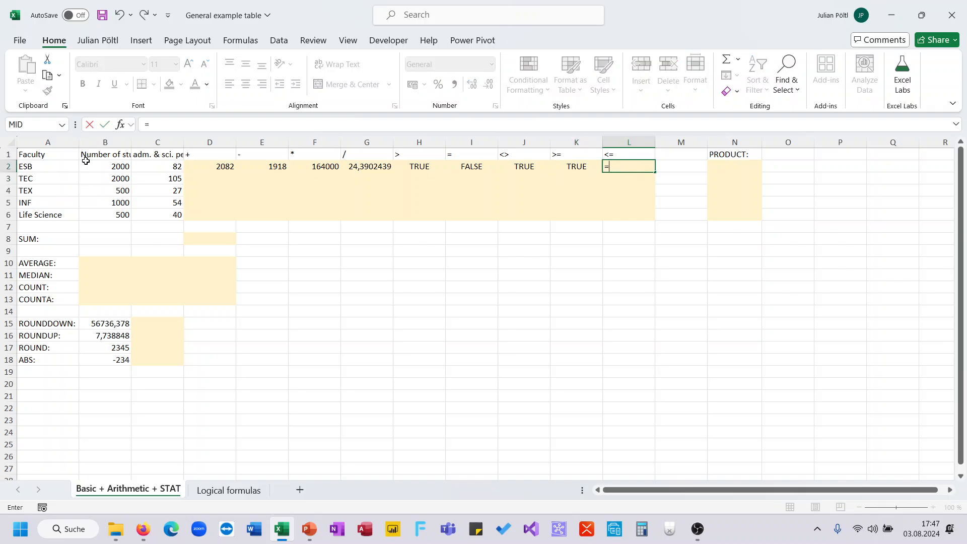
click(103, 166)
text(<)
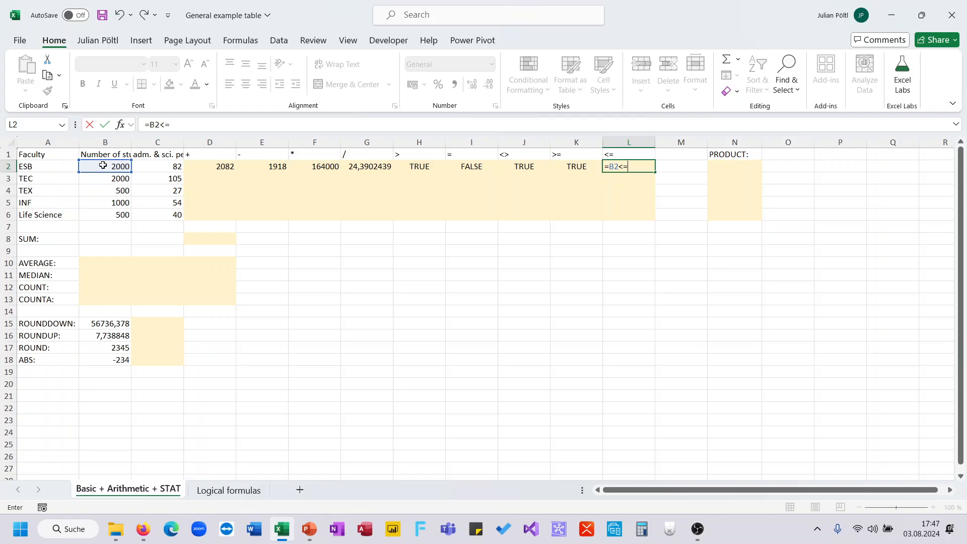
text(=)
click(138, 166)
key(Return)
- Fill the formulas in D2:L2 down through row 6 for the remaining faculties
key(Up)
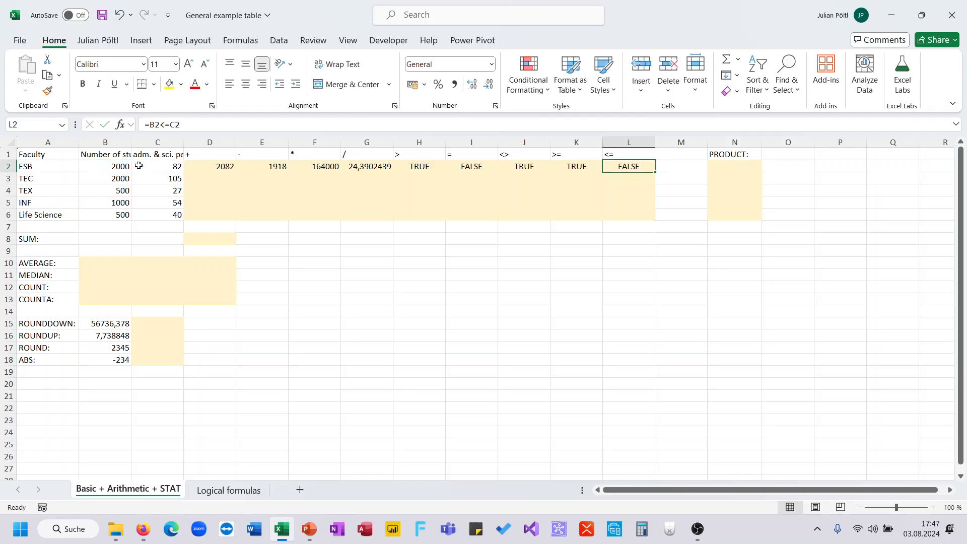
key(shift+Home)
key(shift+Right)
key(shift+Right)
key(shift+Right)
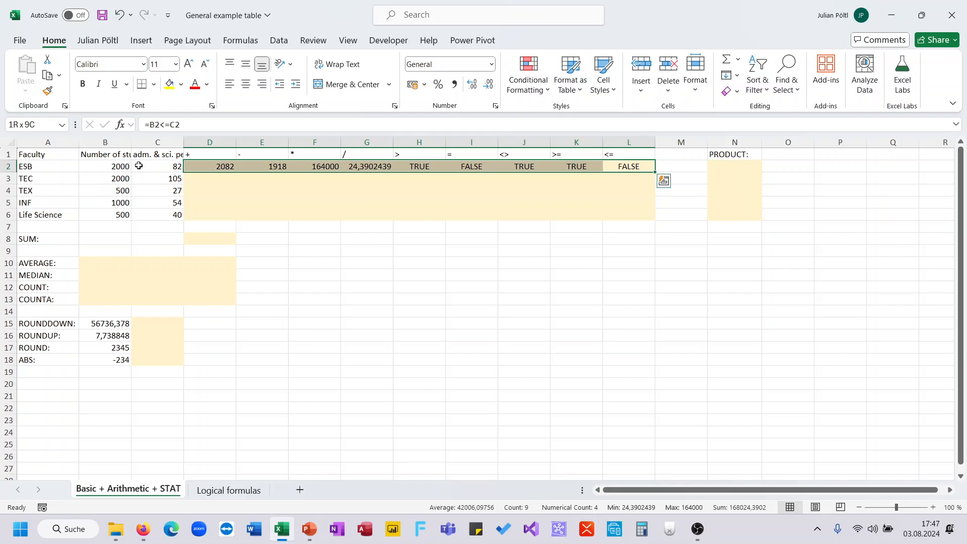
double_click(653, 173)
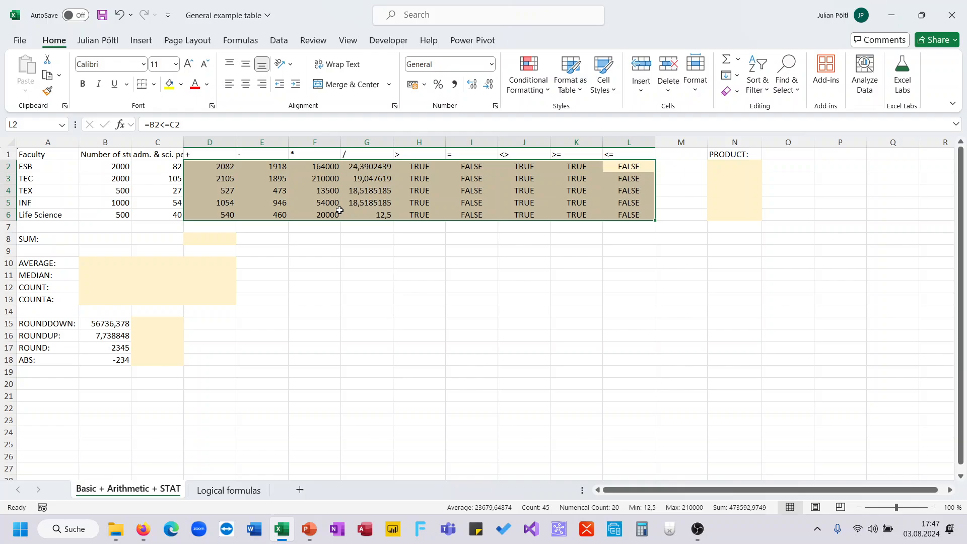
click(461, 244)
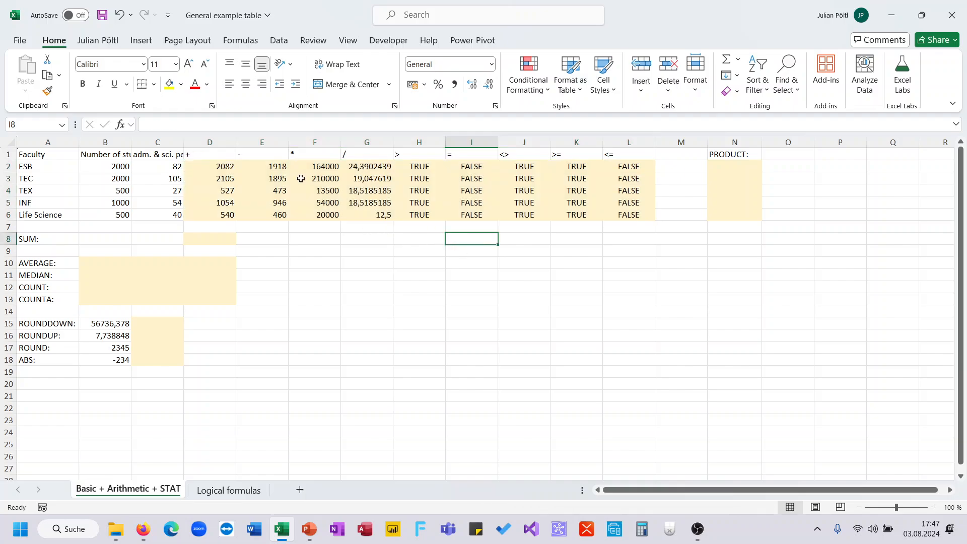
click(232, 242)
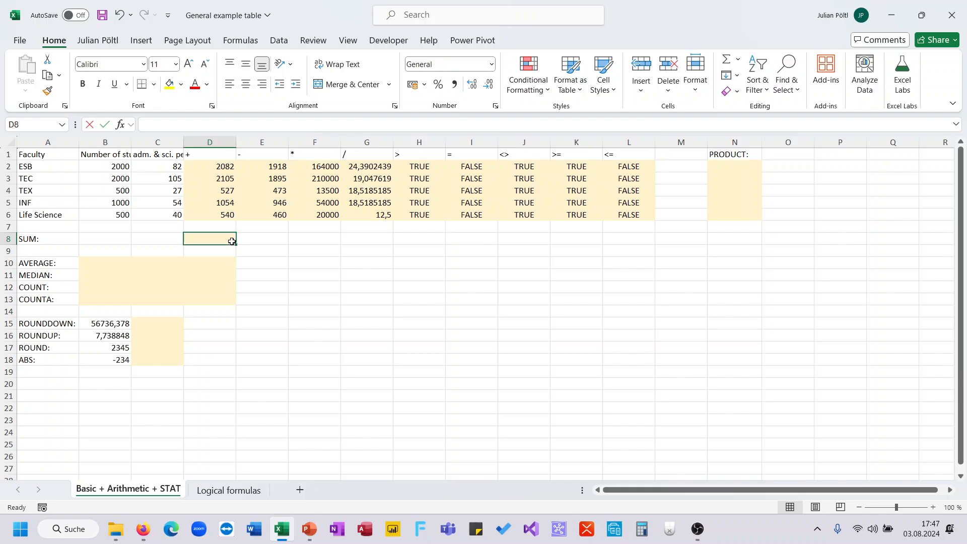
text(=)
key(Escape)
drag(114, 168, 112, 217)
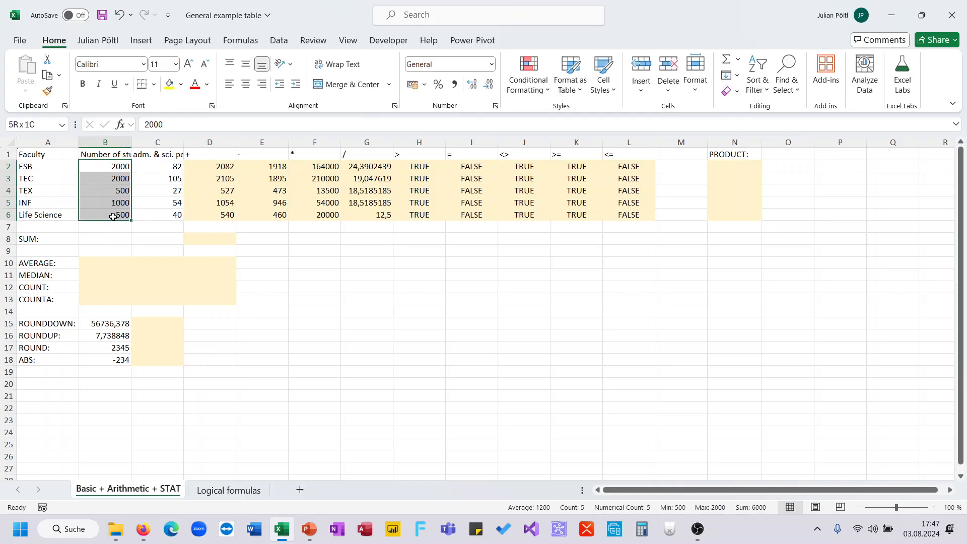
click(159, 166)
- Try adding the cells one by one in D8 with =D2+D3+D4, and clear the cell
click(222, 239)
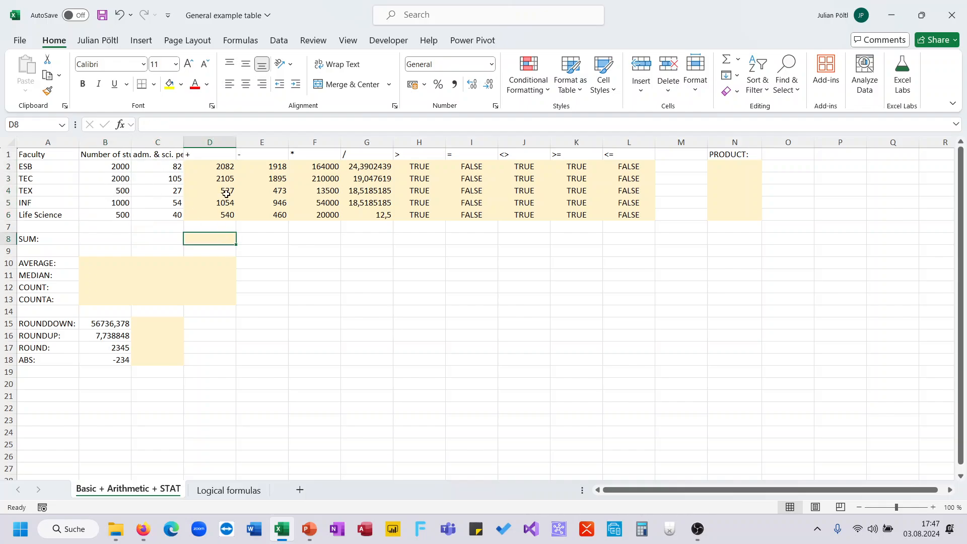
text(=)
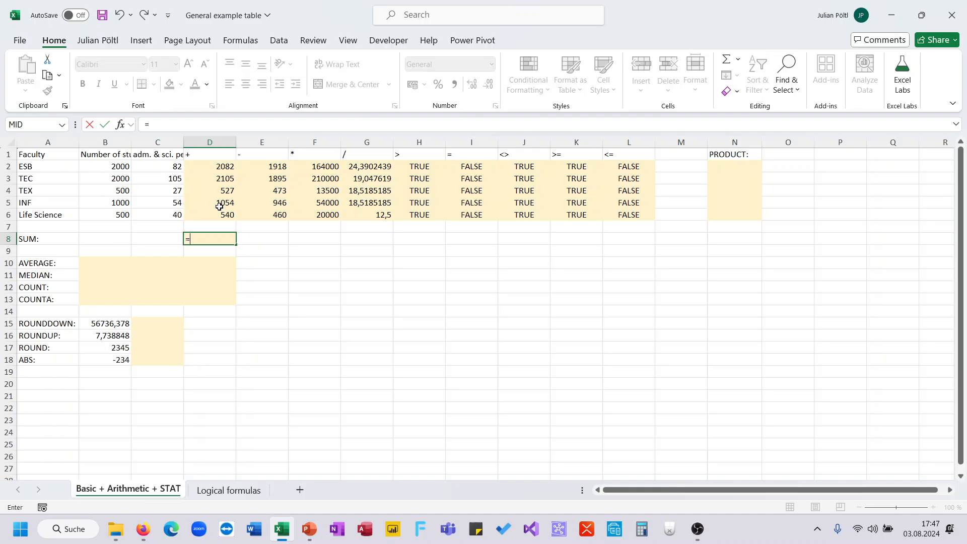
click(215, 166)
text(+)
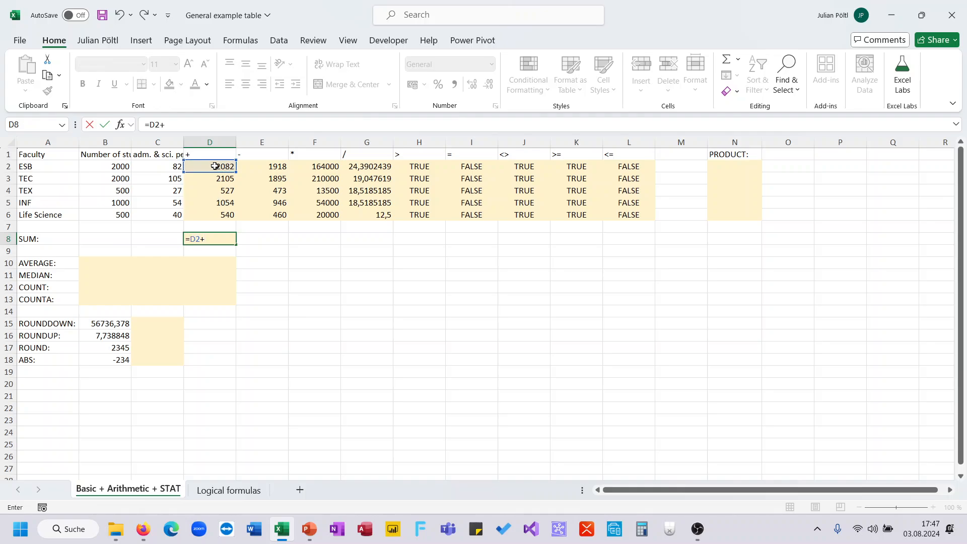
click(218, 177)
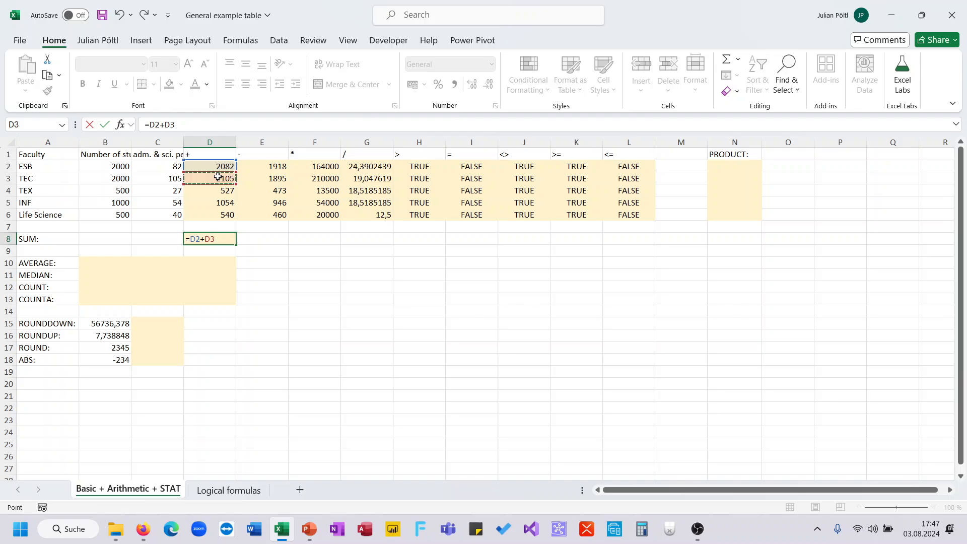
text(+)
click(222, 188)
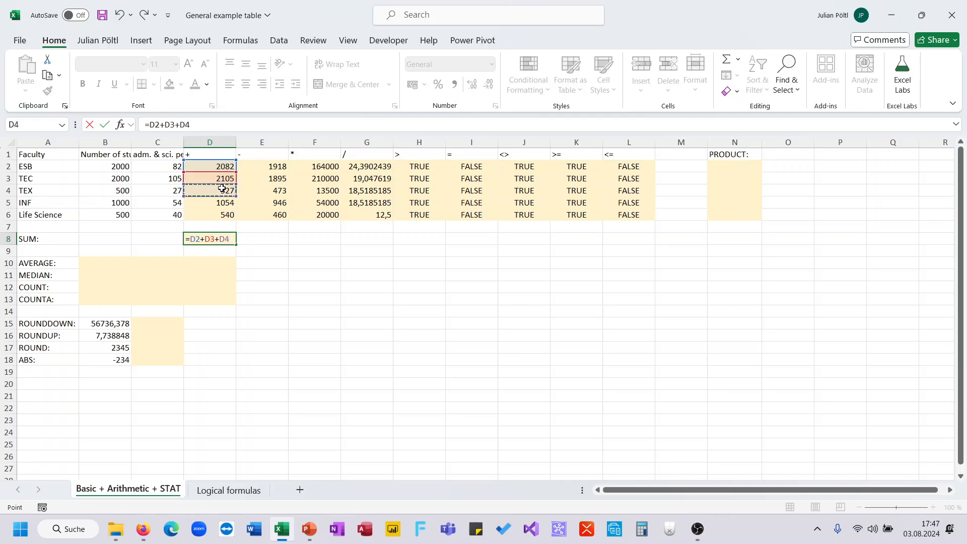
key(Return)
key(Up)
key(Delete)
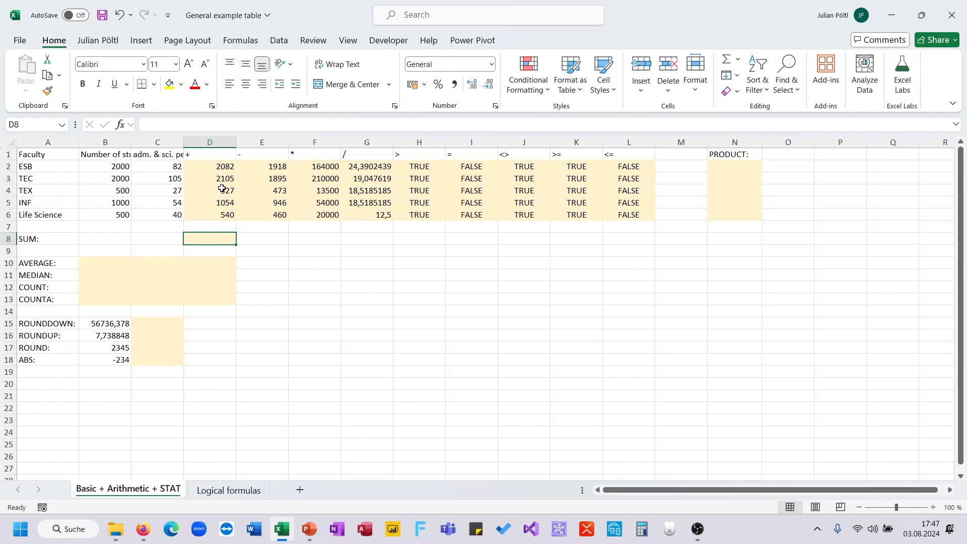
- Total the addition results in cell D8 with =SUM(D2:D6)
text(=sum)
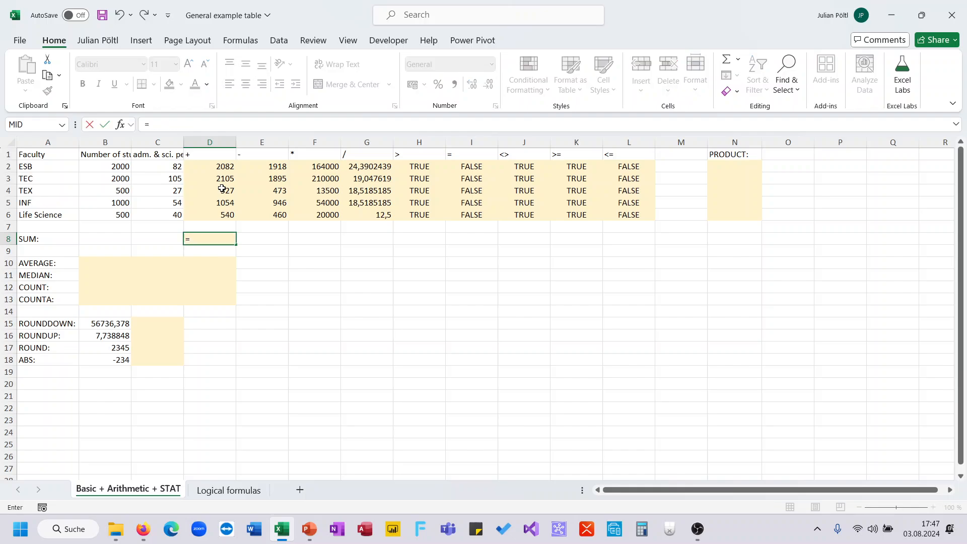
key(Tab)
key(Up)
key(Up)
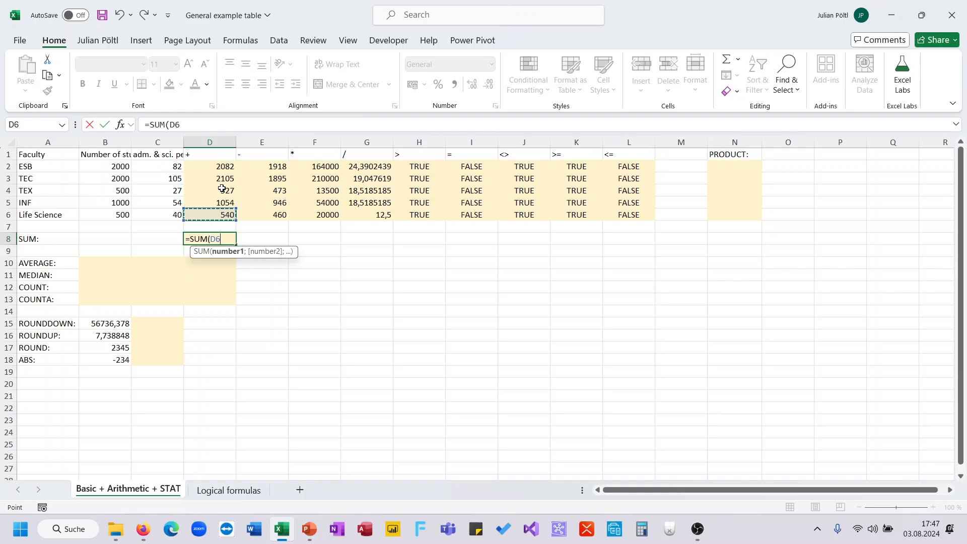
key(shift+Up)
key(shift+Up)
key(shift+Up)
key(shift+Up)
text())
key(Return)
key(Up)
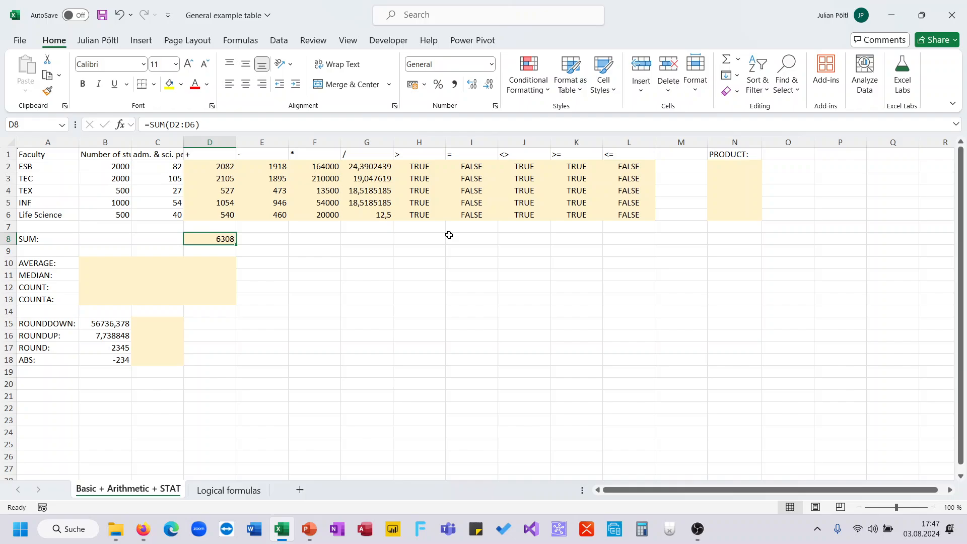
- Multiply the ESB row's student and staff numbers in cell N2 with =PRODUCT(B2:C2)
click(720, 171)
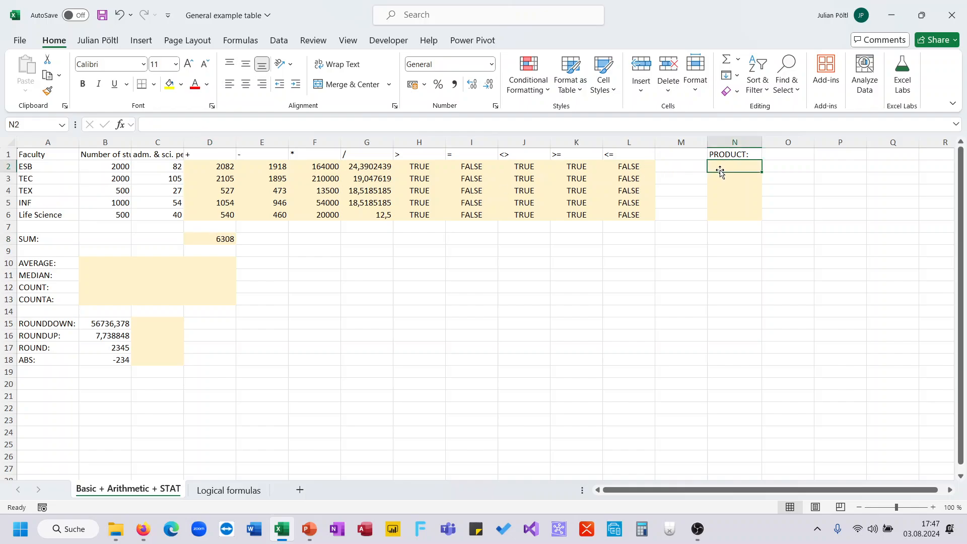
text(=pro)
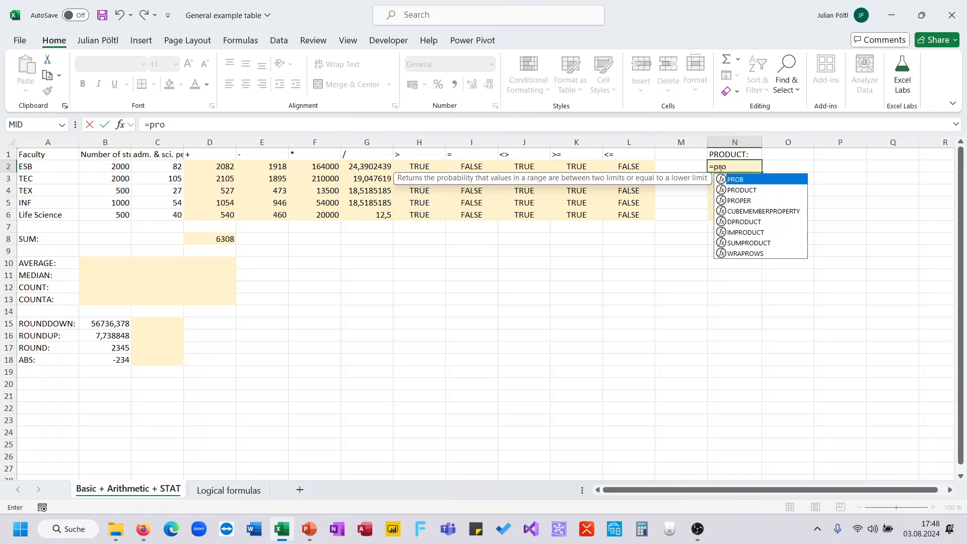
key(Down)
key(Tab)
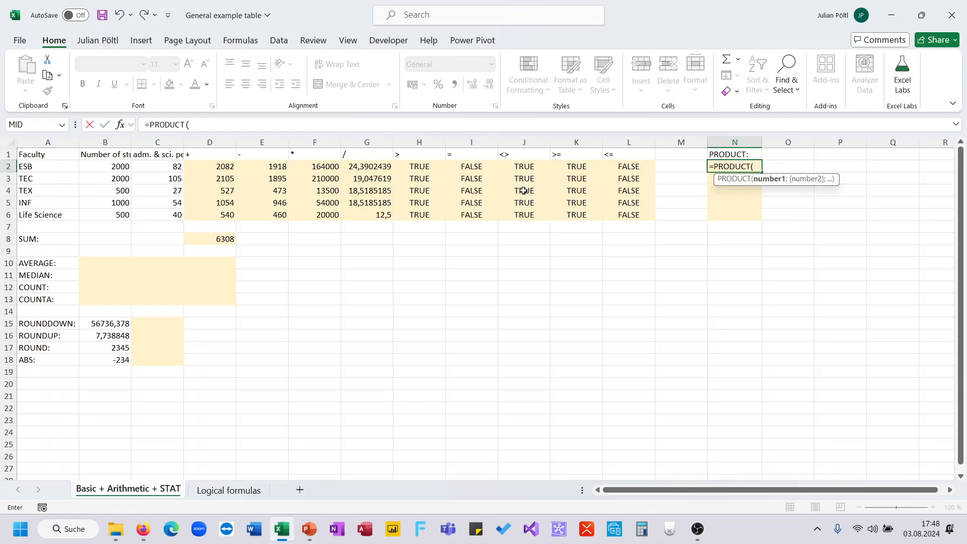
drag(125, 167, 143, 168)
text())
key(Return)
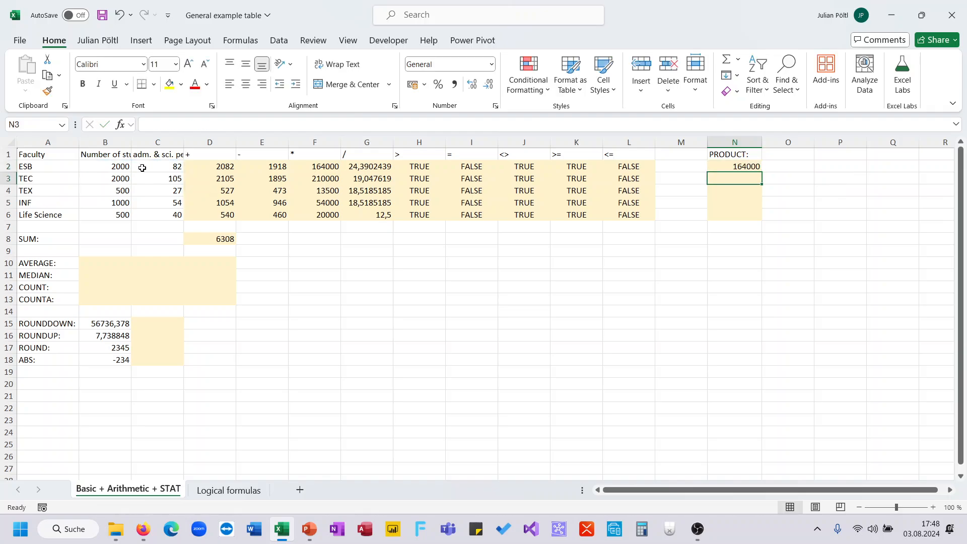
- Fill the PRODUCT formula from N2 down through N6 for the remaining faculties
click(319, 168)
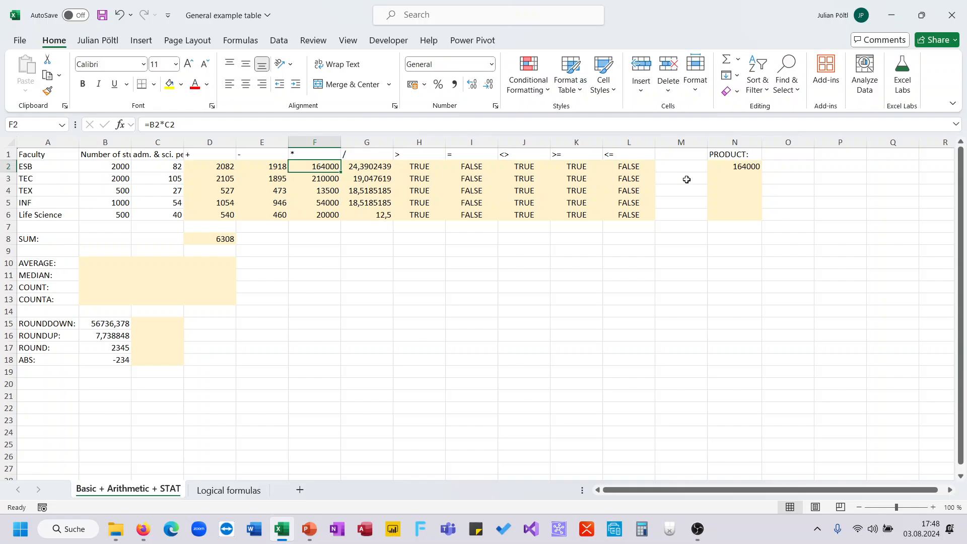
click(711, 170)
drag(767, 167, 757, 213)
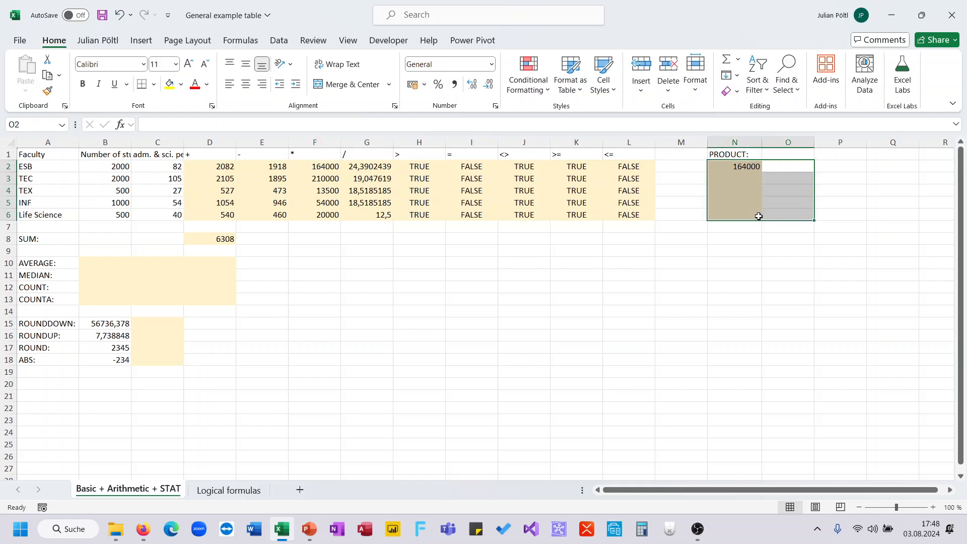
click(745, 168)
key(ctrl+c)
key(Escape)
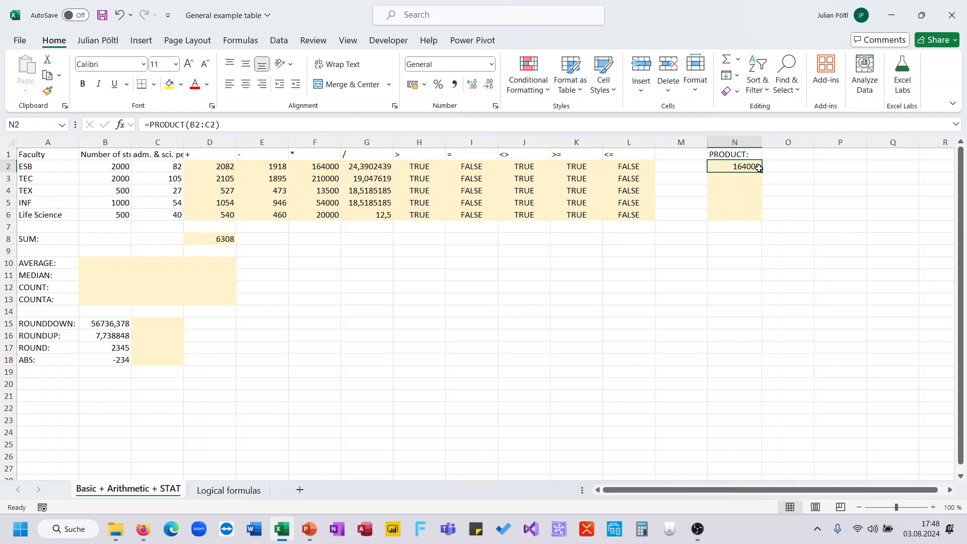
drag(761, 171, 759, 222)
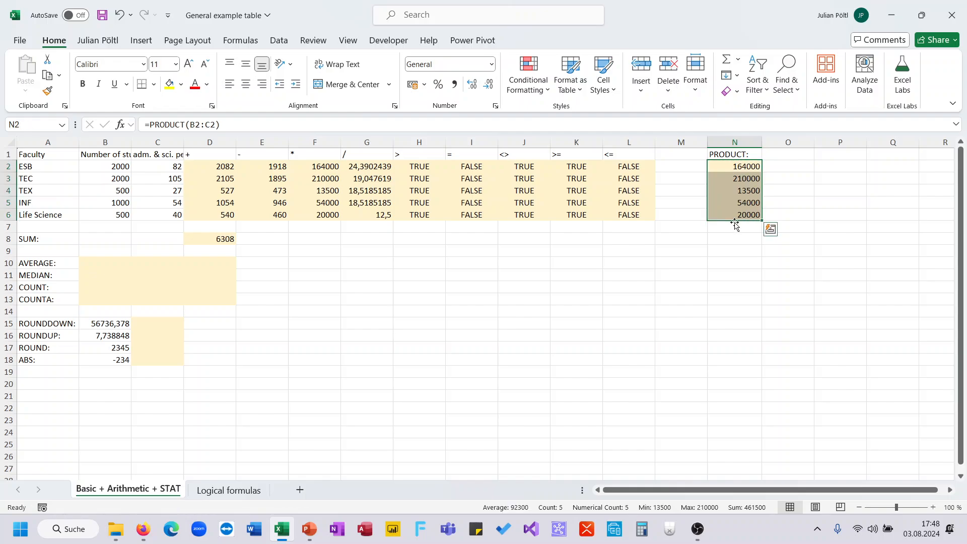
click(735, 226)
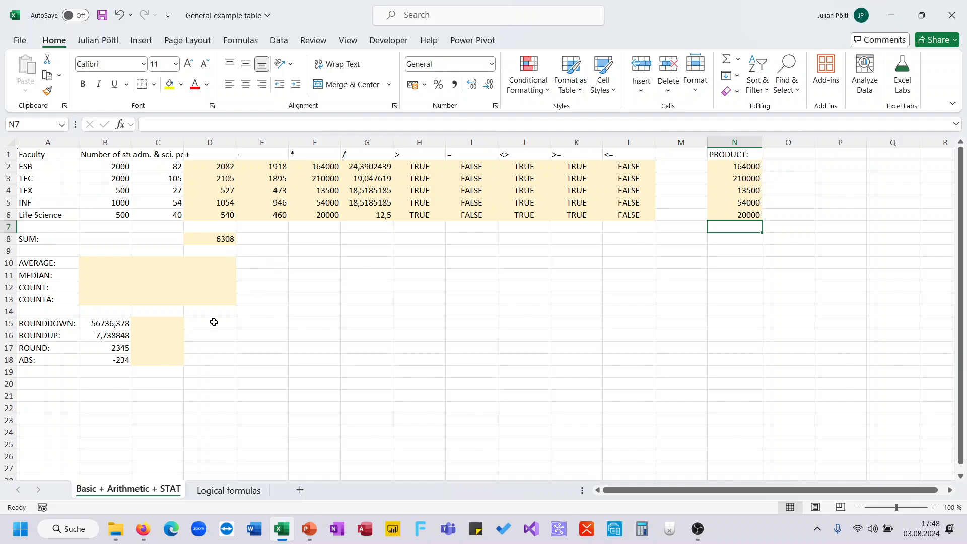
- Round the number in B15 down to two decimals in cell C15 with =ROUNDDOWN(B15;2)
click(165, 322)
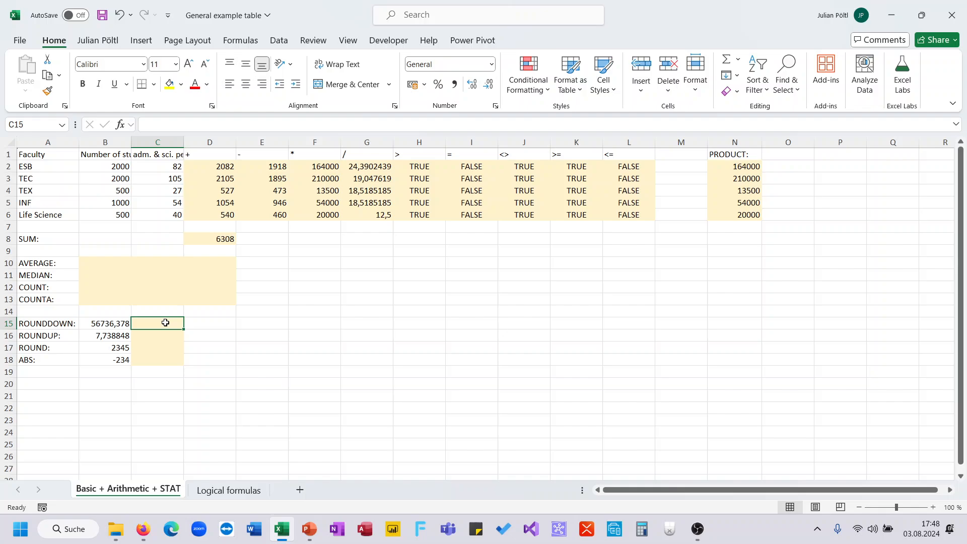
text(=rou)
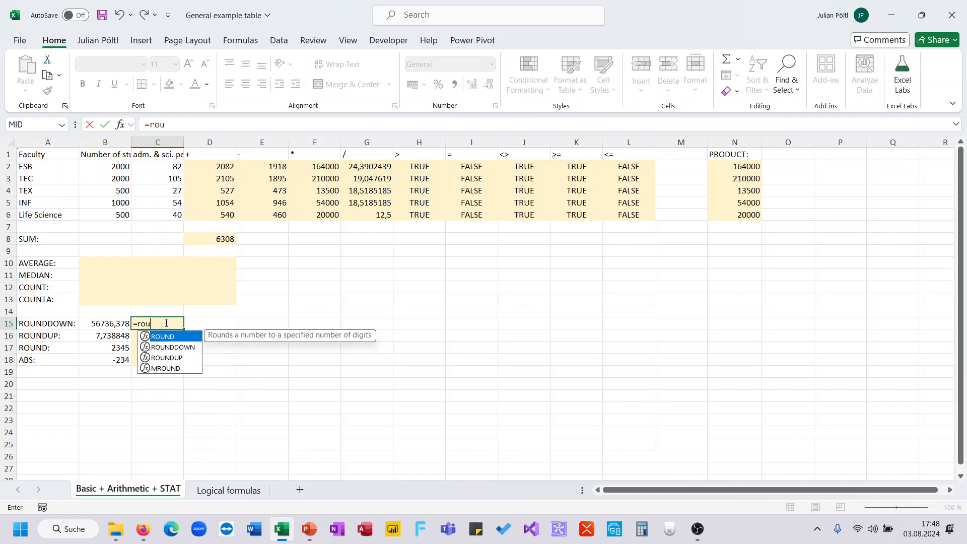
key(Tab)
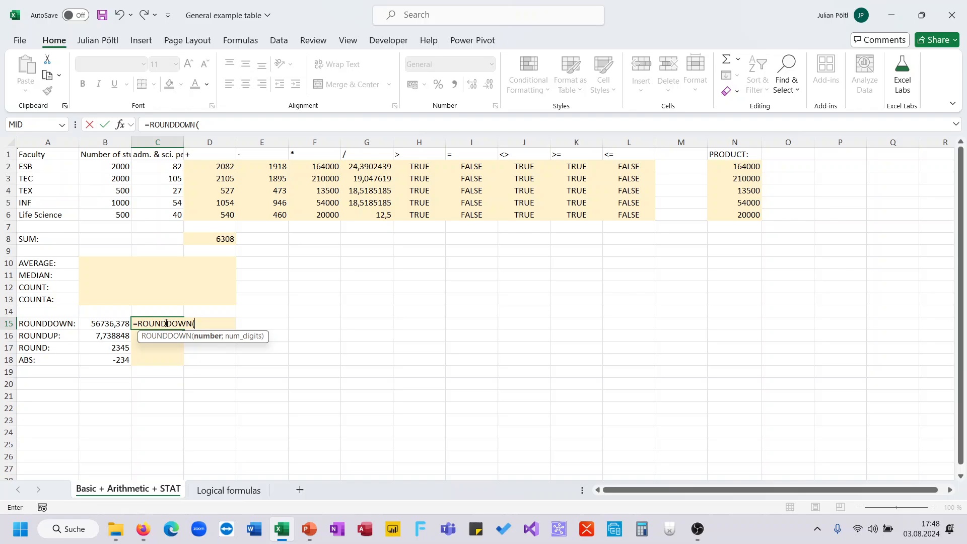
click(114, 324)
text(;2))
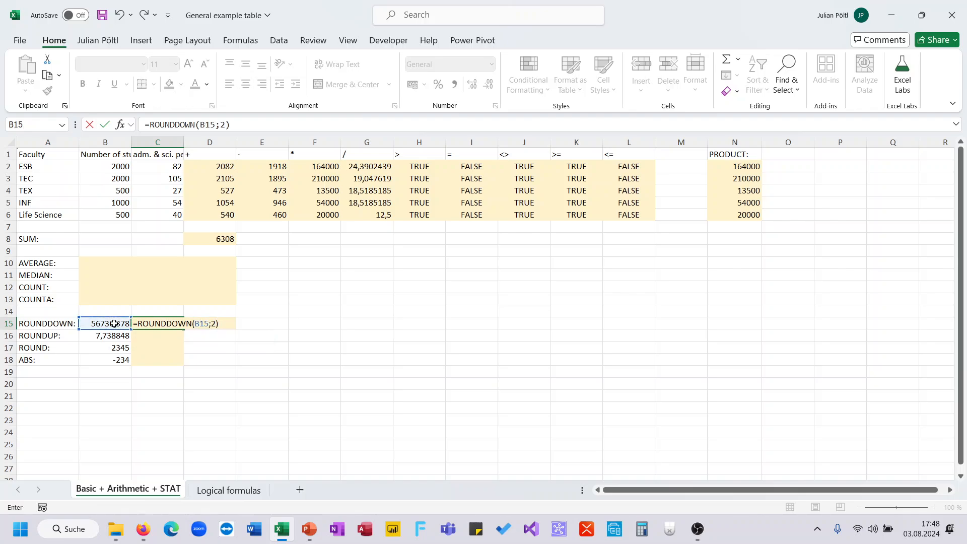
key(Return)
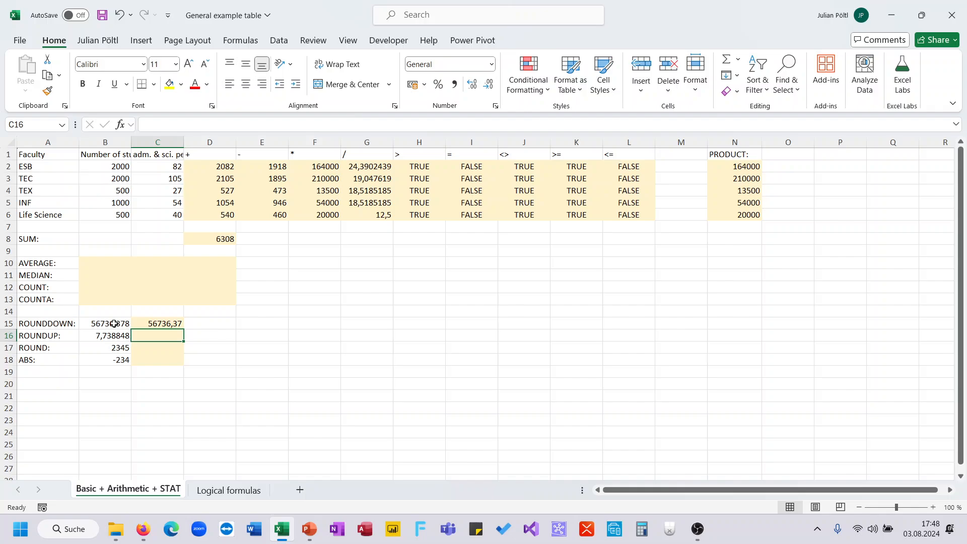
- Round the number in B16 up to two decimals in cell C16 with =ROUNDUP(B16;2)
text(=ro)
key(Down)
key(Down)
key(Down)
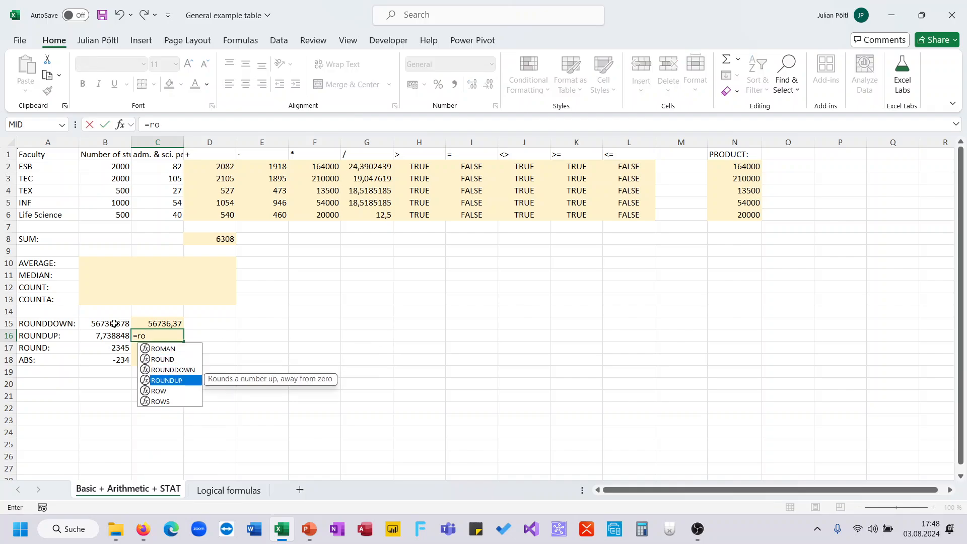
key(Tab)
key(Left)
text(;2))
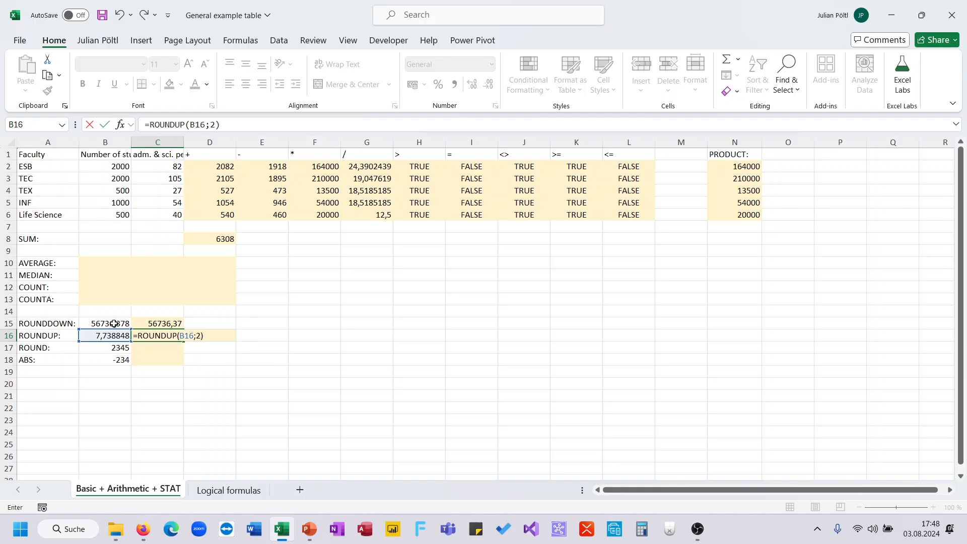
key(Return)
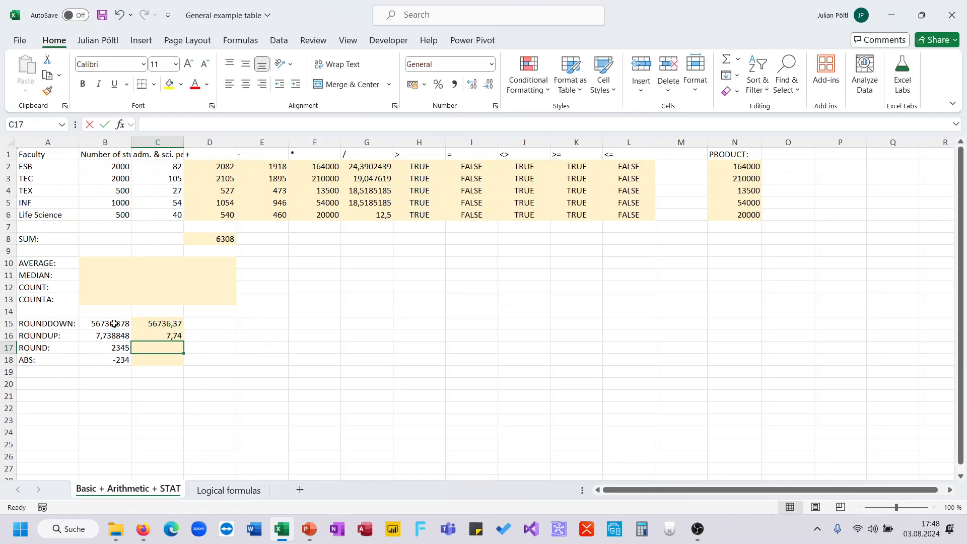
- Round the number in B17 to zero decimals in cell C17 with =ROUND(B17;0)
text(=ro)
key(Down)
key(Tab)
key(Left)
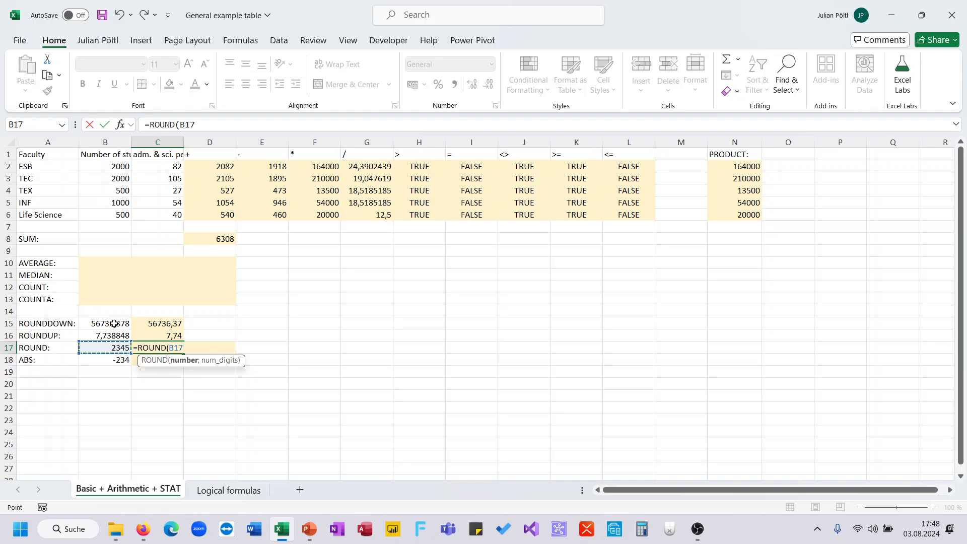
text())
key(Return)
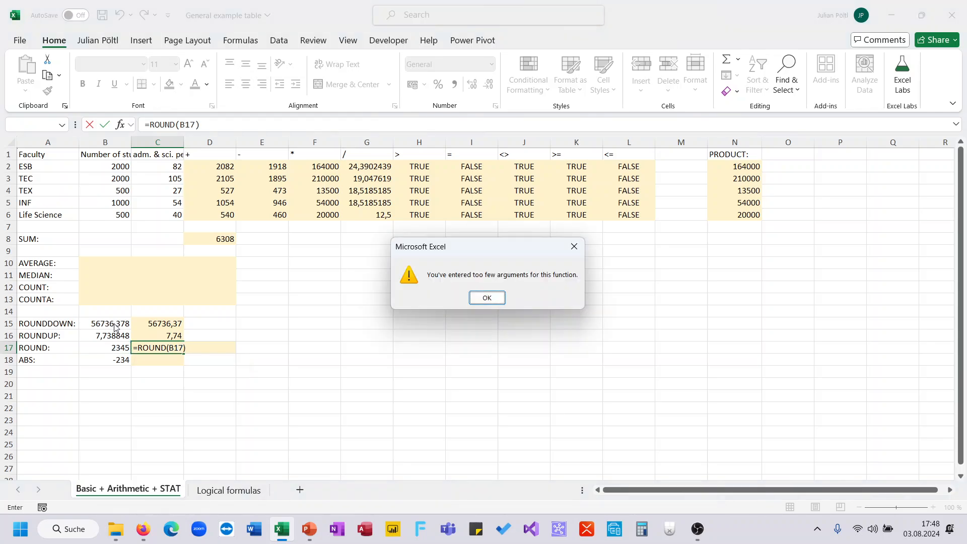
key(Return)
text(;)
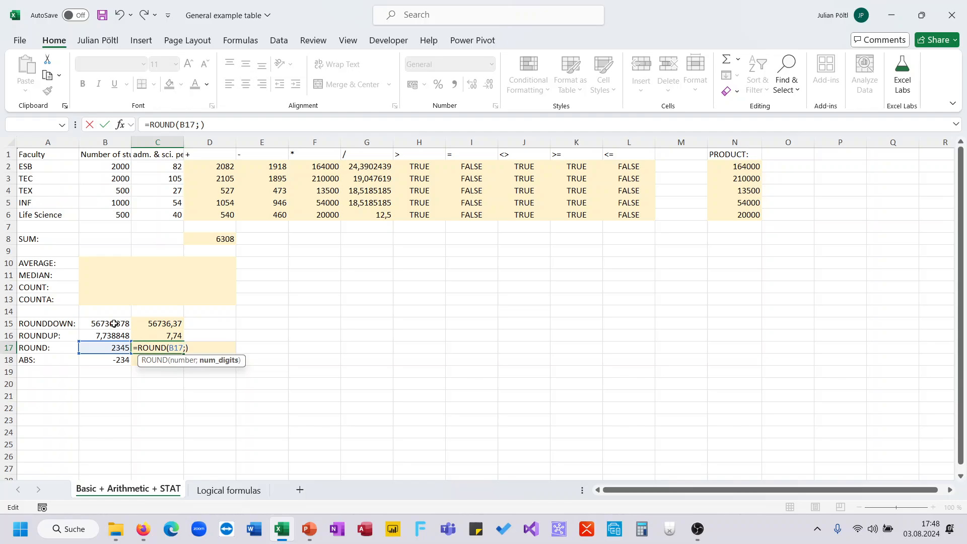
text(0)
key(Return)
key(Up)
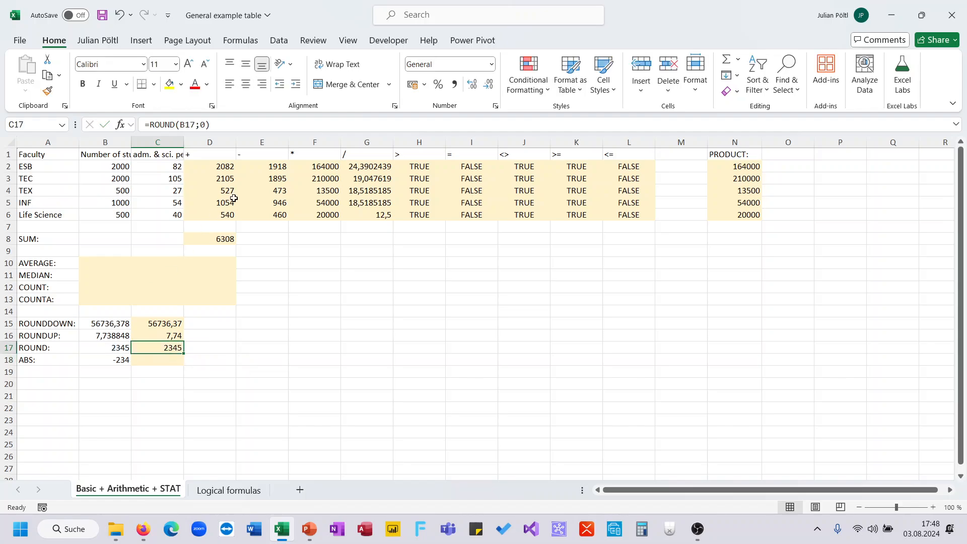
click(206, 124)
key(BackSpace)
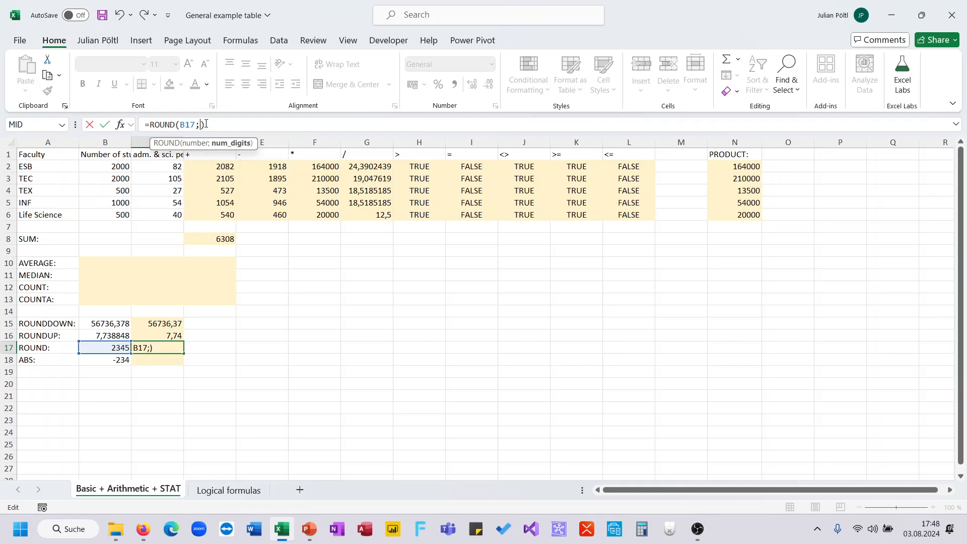
key(Escape)
click(119, 345)
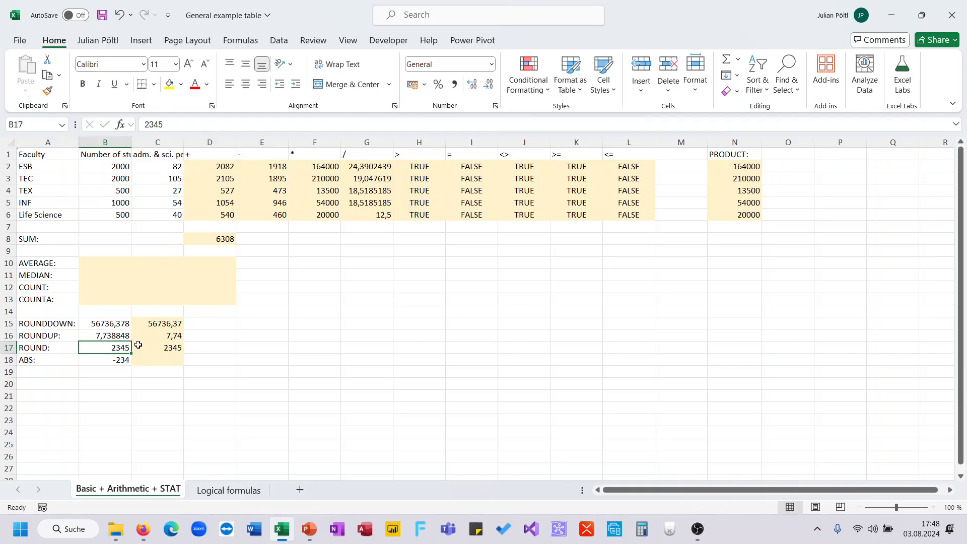
- Change the digits argument of the ROUND formula in C17 to -1 to round to tens
click(156, 344)
click(206, 124)
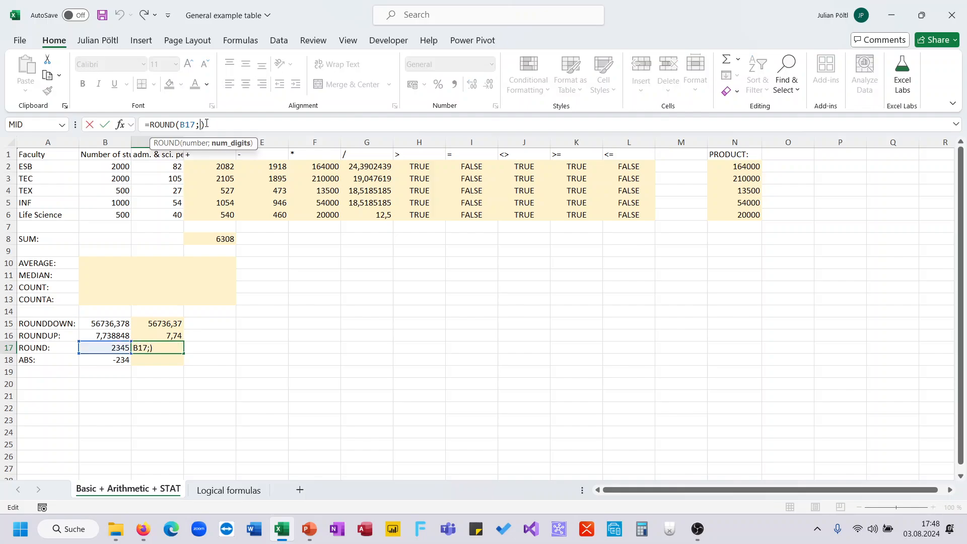
key(BackSpace)
text(-1)
key(Return)
key(Up)
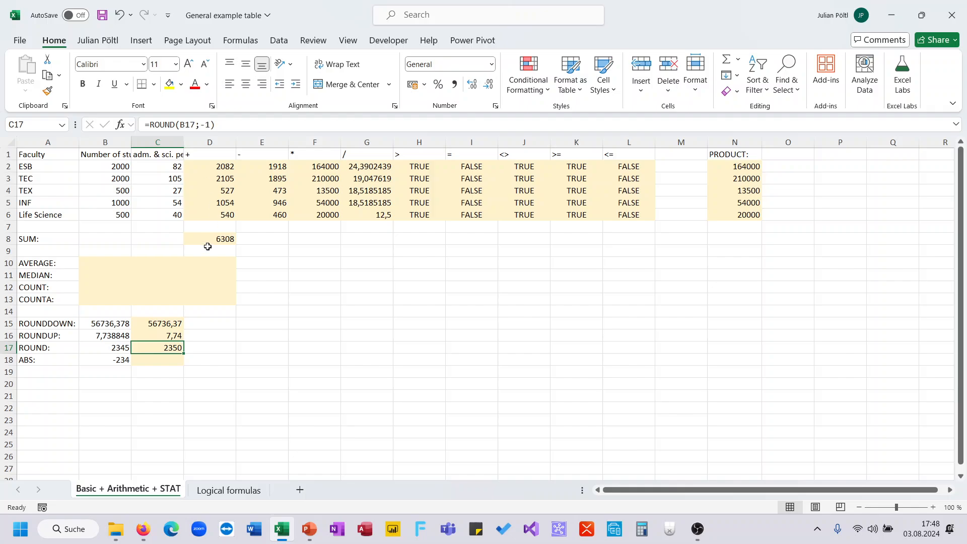
- Calculate the absolute value of B18 in cell C18 with =ABS(B18)
click(166, 359)
text(=a)
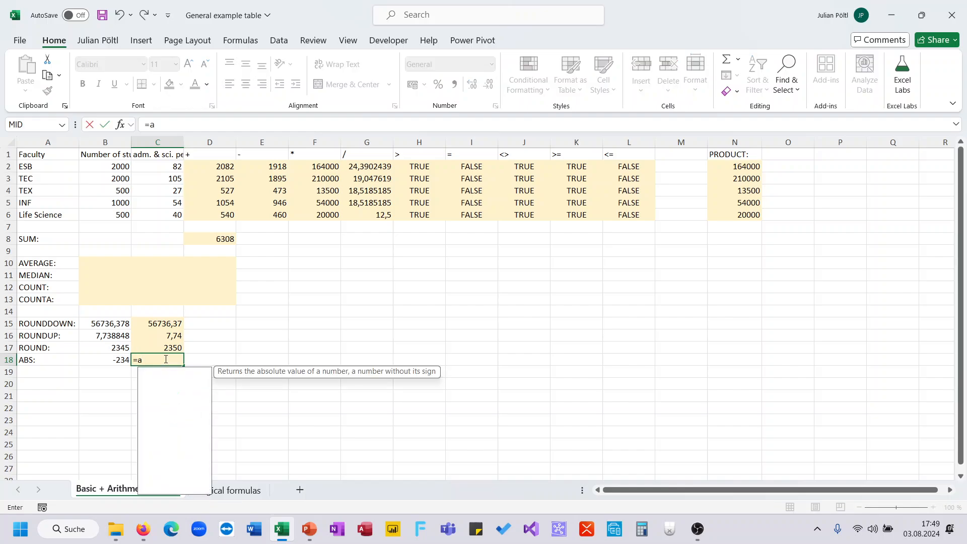
text(bs)
key(Tab)
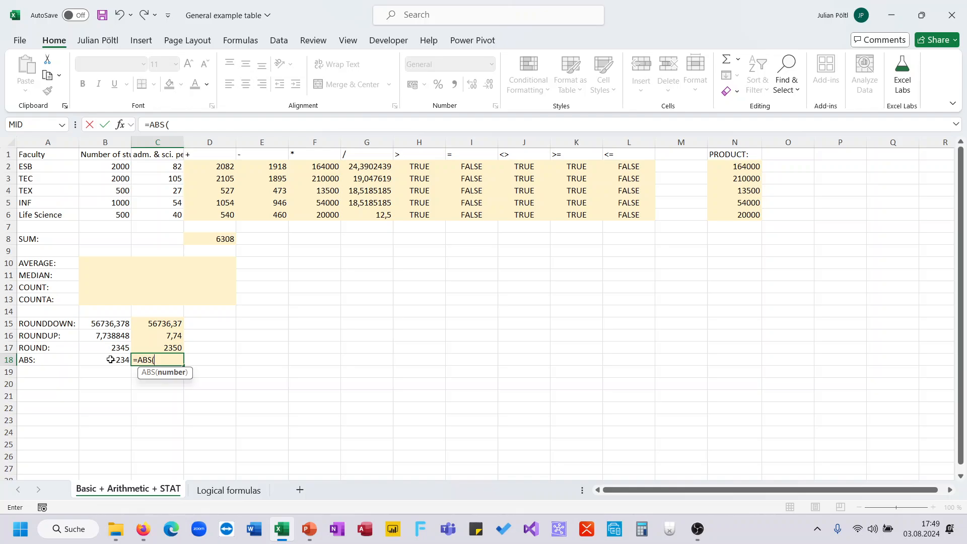
click(111, 359)
text())
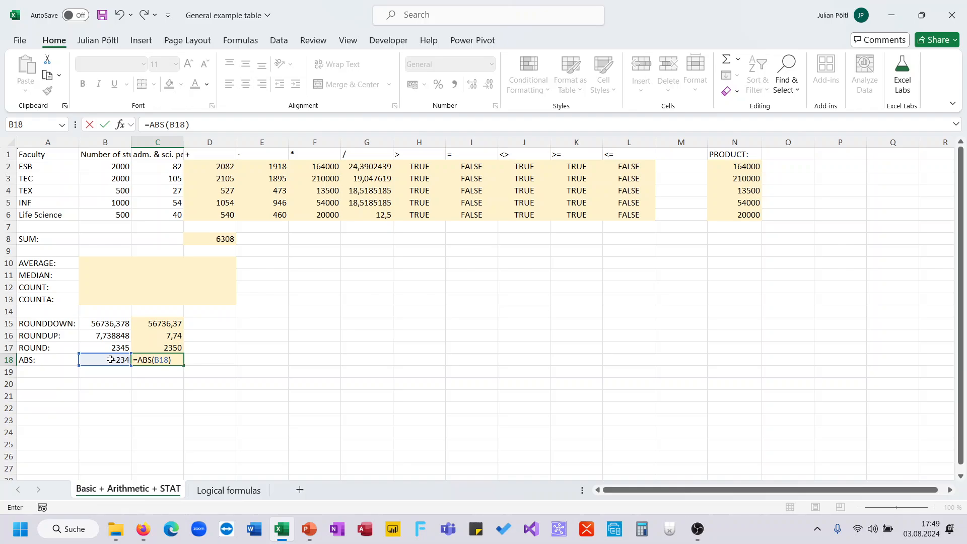
key(Return)
key(Up)
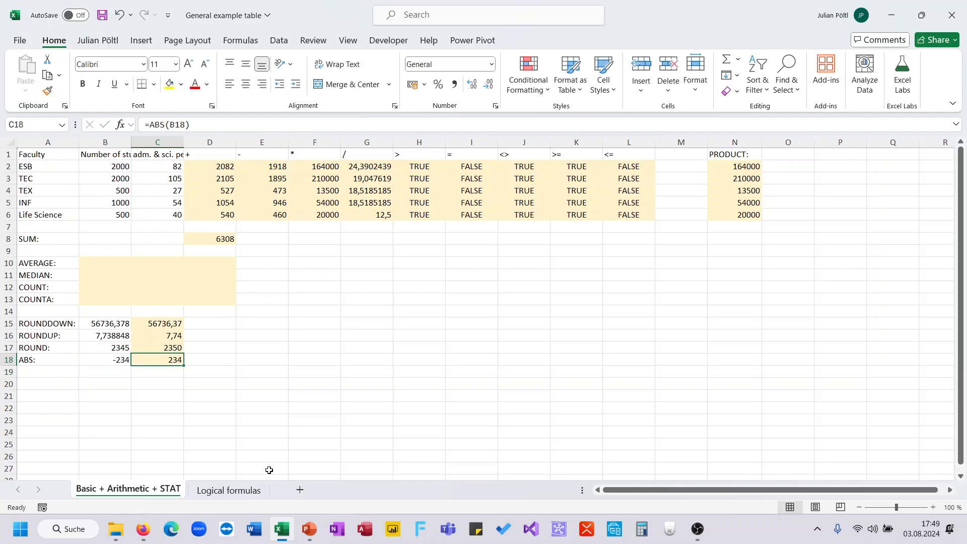
- Switch to the PowerPoint slideshow and advance to the Formulas - Statistics & Counting cells slide
click(309, 529)
click(379, 477)
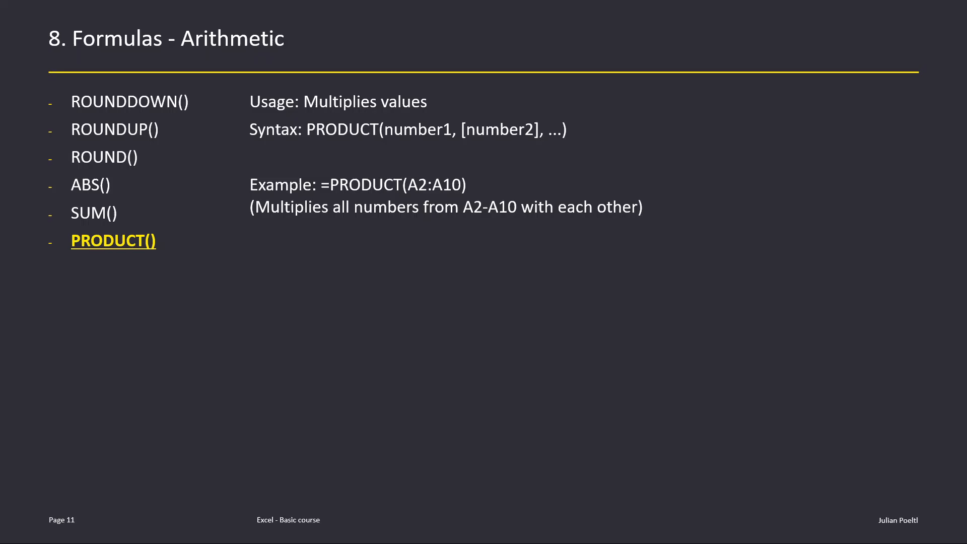
click(368, 392)
click(367, 389)
key(Left)
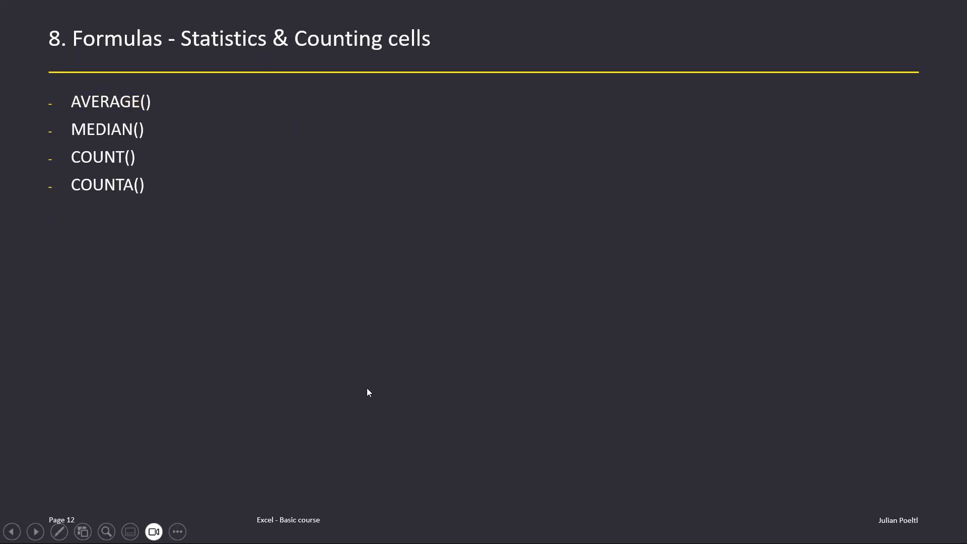
key(Left)
key(Right)
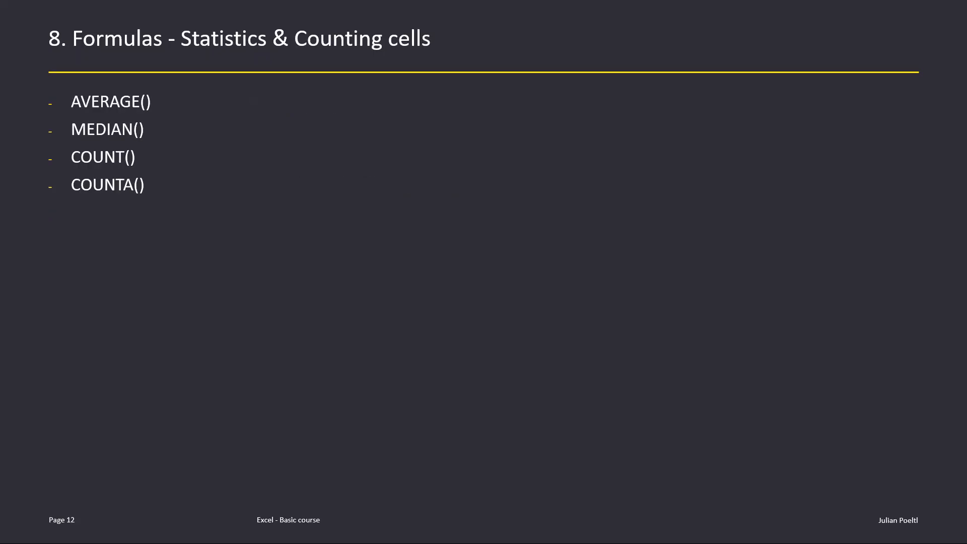